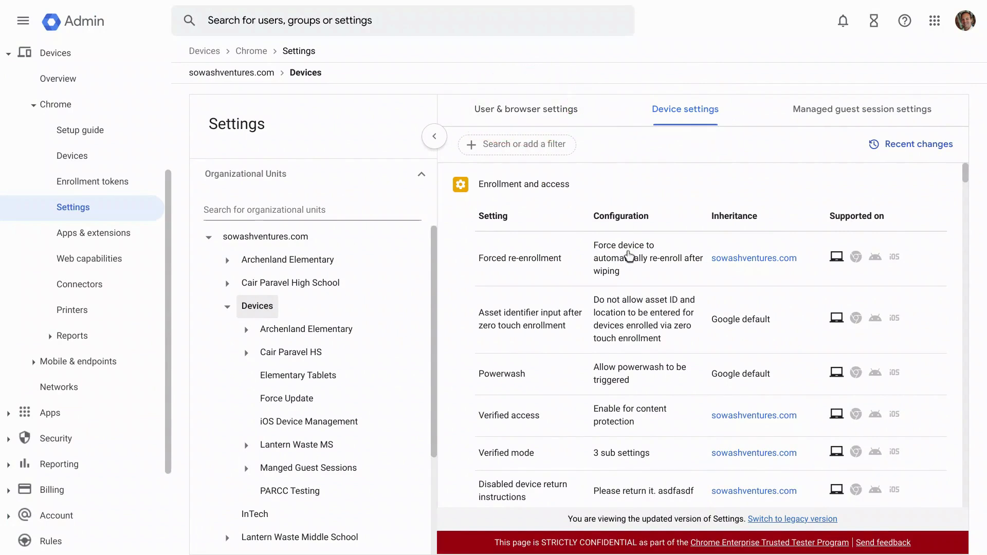
Scroll through the Devices unit's sign-in settings to the Accessibility control, sign-in language and keyboard rows
{"action": "scroll", "coordinate": [628, 255], "scroll_direction": "down", "scroll_amount": 5}
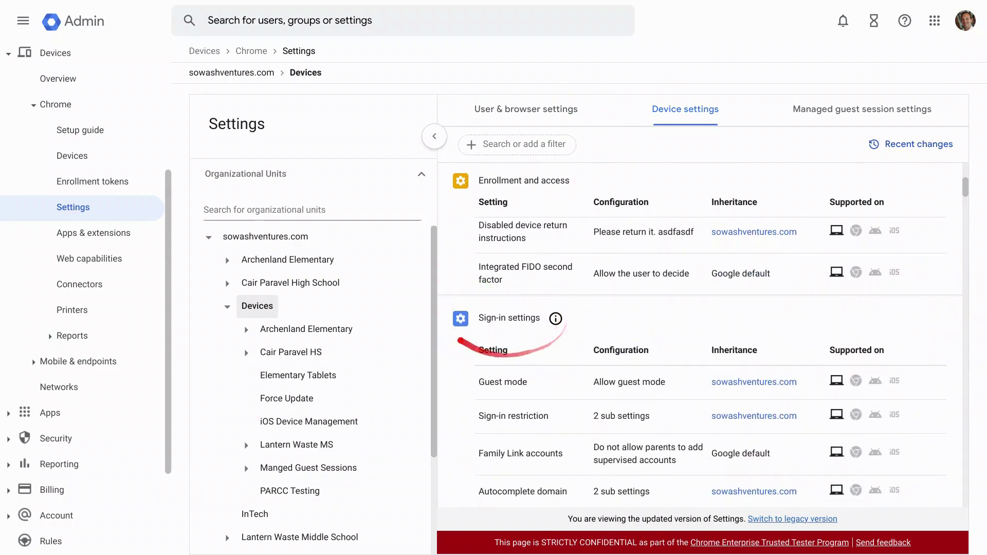
{"action": "scroll", "coordinate": [699, 334], "scroll_direction": "down", "scroll_amount": 1}
{"action": "scroll", "coordinate": [699, 334], "scroll_direction": "down", "scroll_amount": 3}
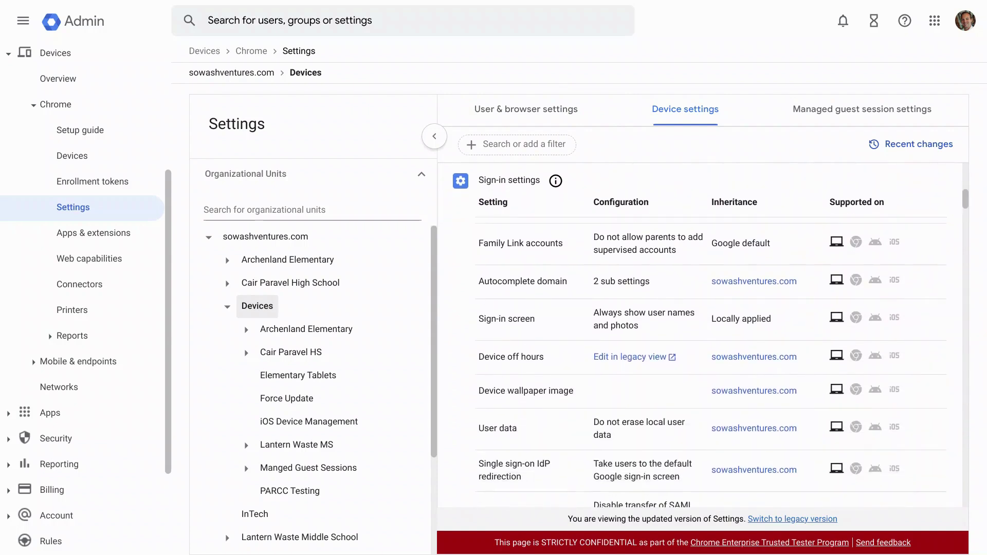
{"action": "scroll", "coordinate": [711, 334], "scroll_direction": "down", "scroll_amount": 1}
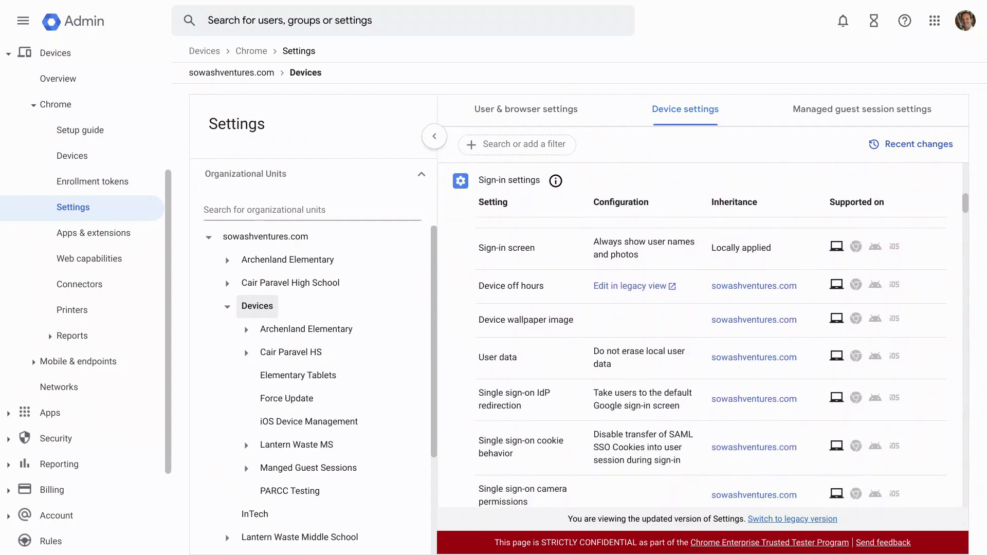
{"action": "scroll", "coordinate": [699, 334], "scroll_direction": "down", "scroll_amount": 1}
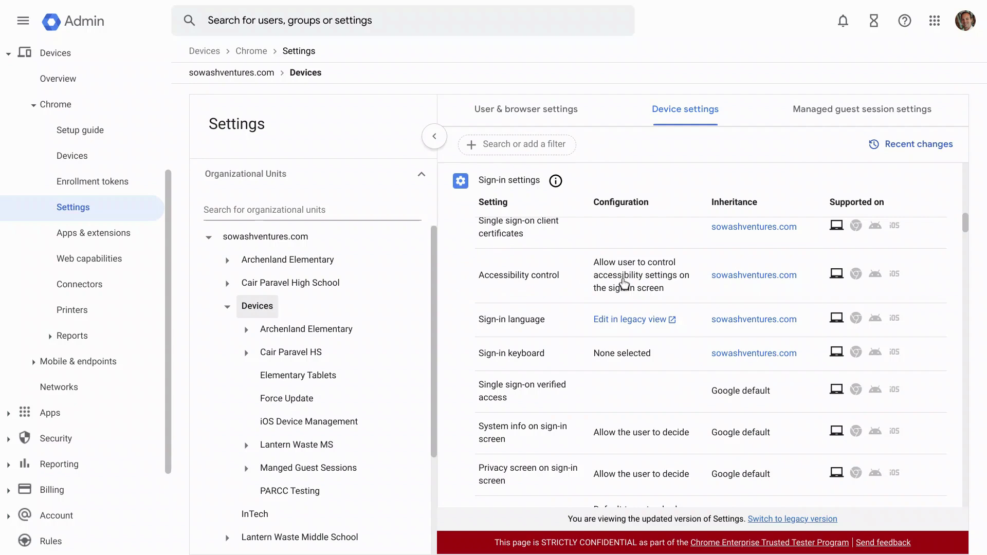
View the Accessibility control details, then scroll to the Sign-in screen accessibility section
{"action": "left_click", "coordinate": [624, 283]}
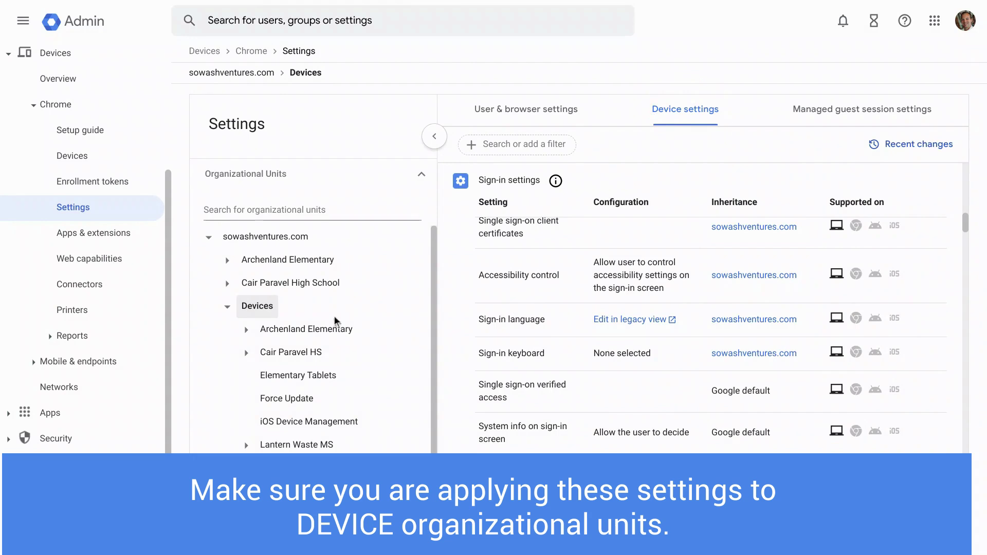
{"action": "scroll", "coordinate": [318, 334], "scroll_direction": "down", "scroll_amount": 1}
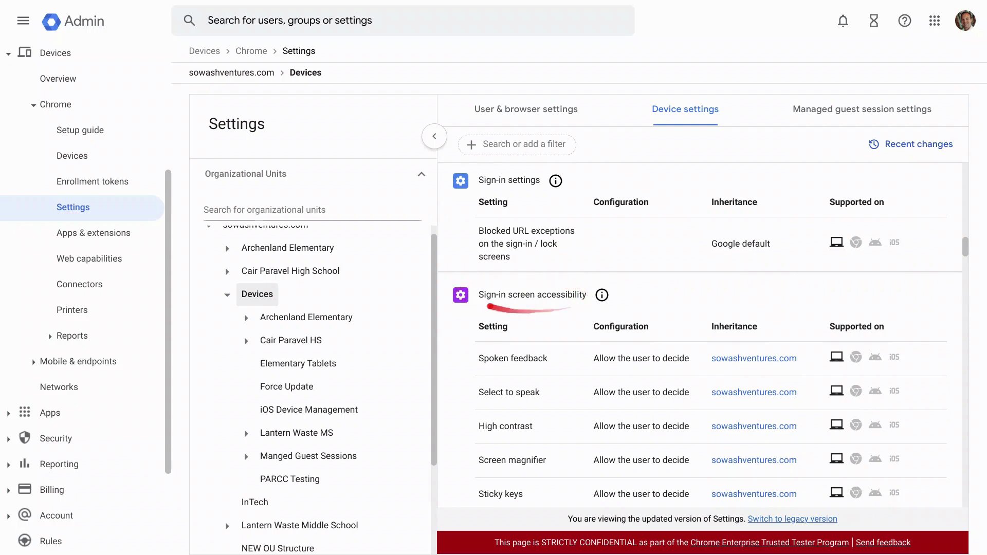
{"action": "scroll", "coordinate": [699, 335], "scroll_direction": "down", "scroll_amount": 2}
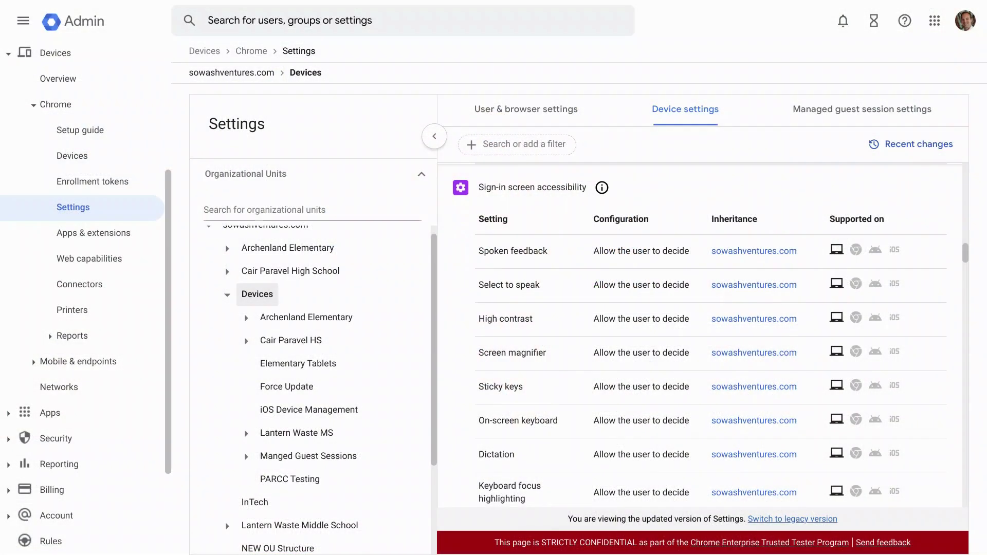
{"action": "scroll", "coordinate": [699, 334], "scroll_direction": "down", "scroll_amount": 1}
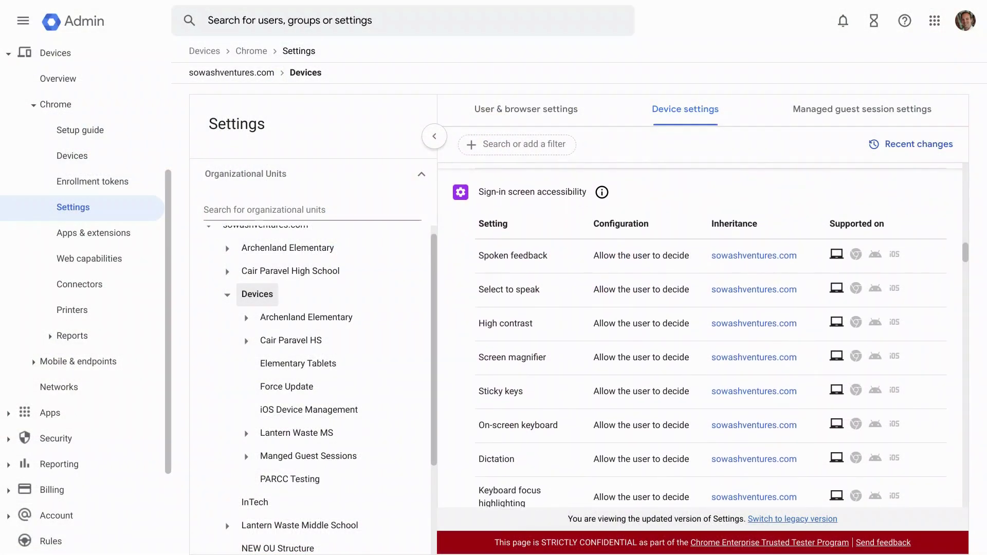
{"action": "scroll", "coordinate": [699, 334], "scroll_direction": "down", "scroll_amount": 1}
{"action": "scroll", "coordinate": [699, 334], "scroll_direction": "down", "scroll_amount": 5}
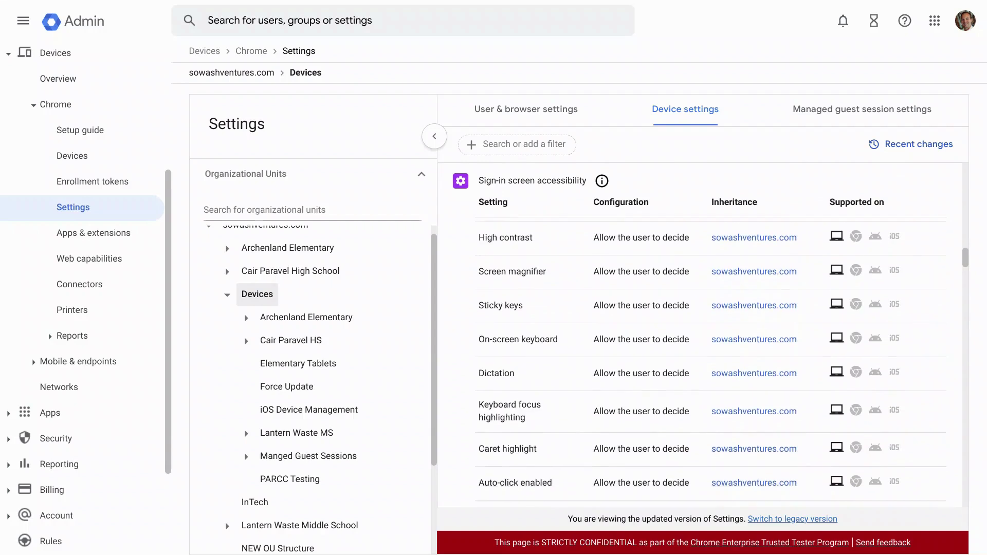
{"action": "scroll", "coordinate": [699, 334], "scroll_direction": "up", "scroll_amount": 6}
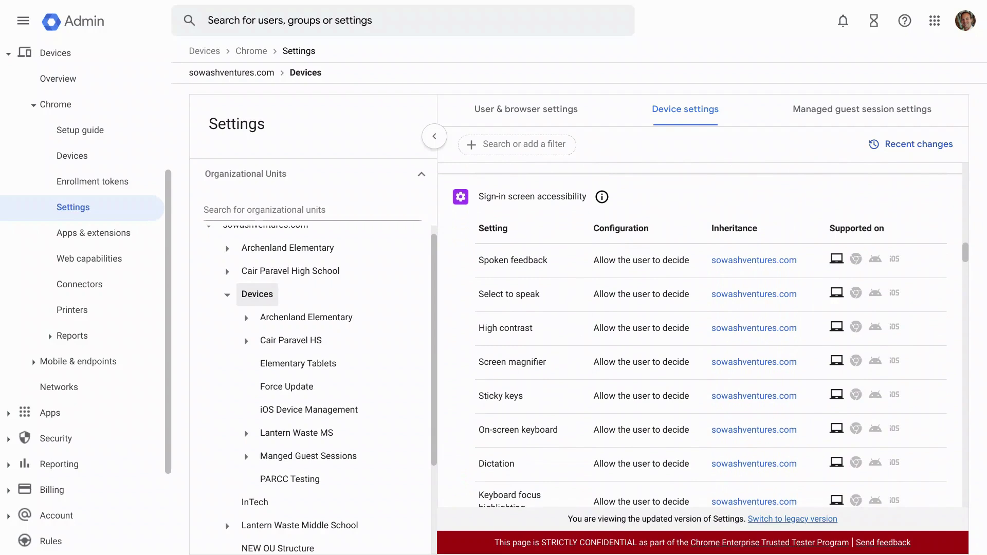
{"action": "scroll", "coordinate": [700, 338], "scroll_direction": "down", "scroll_amount": 1}
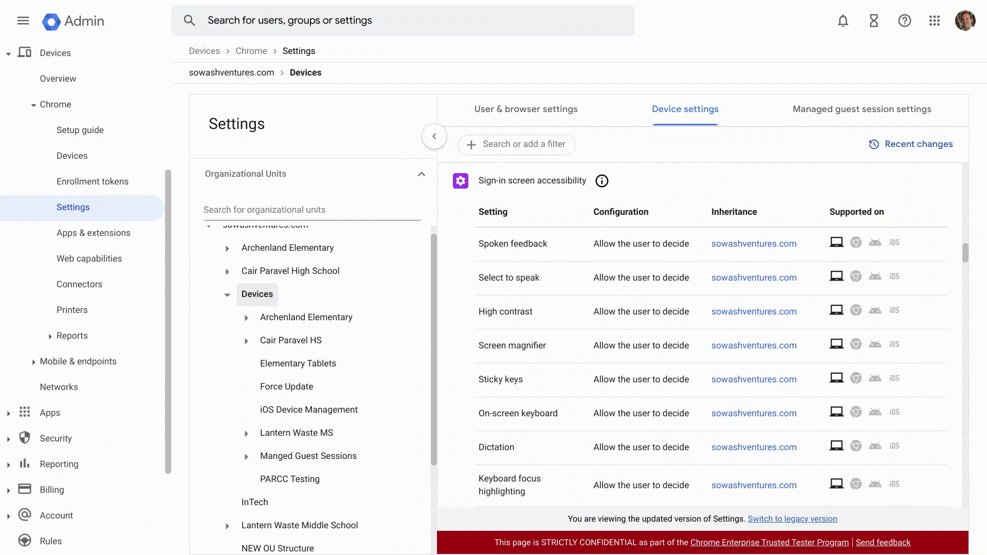
{"action": "scroll", "coordinate": [718, 414], "scroll_direction": "down", "scroll_amount": 5}
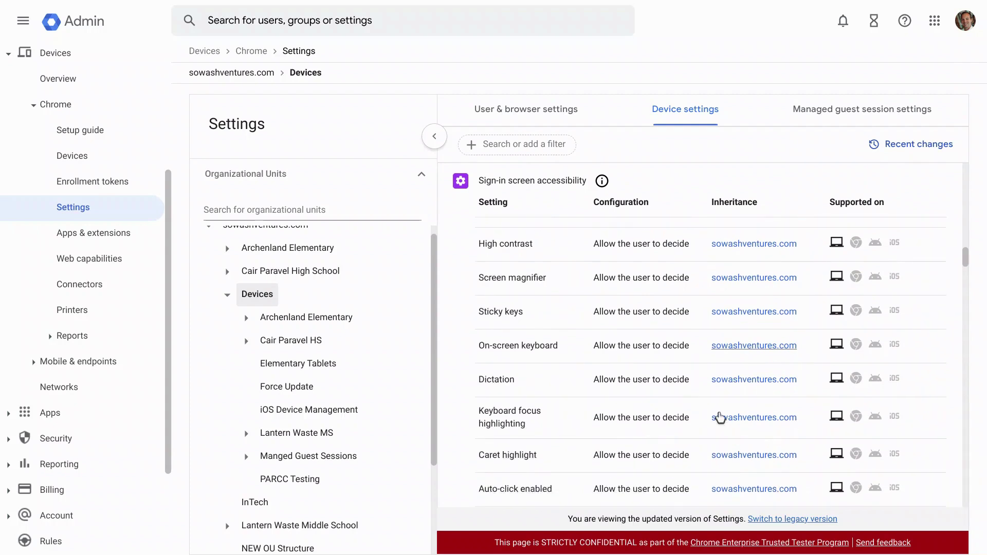
{"action": "scroll", "coordinate": [720, 417], "scroll_direction": "down", "scroll_amount": 8}
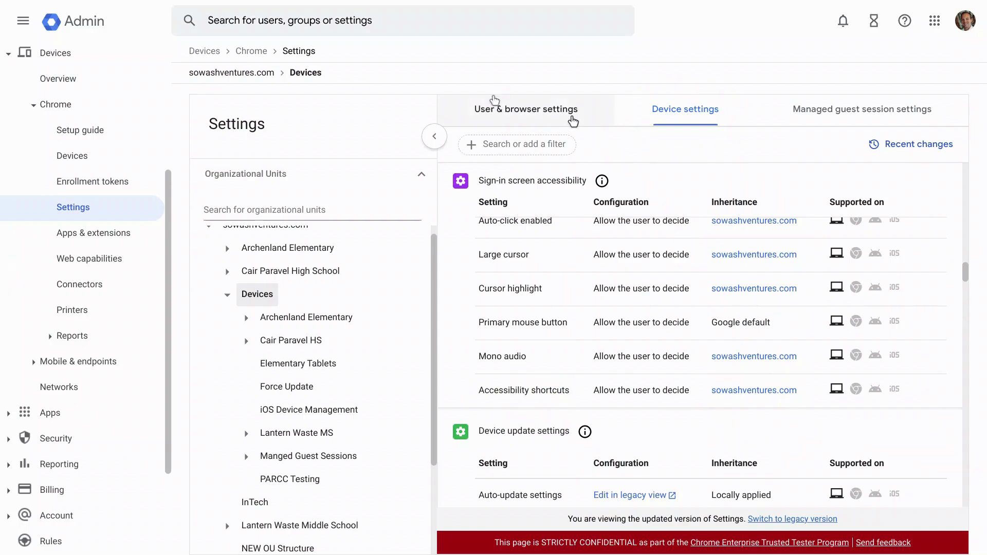
Switch to User & browser settings and select the Students organizational unit
{"action": "left_click", "coordinate": [569, 116]}
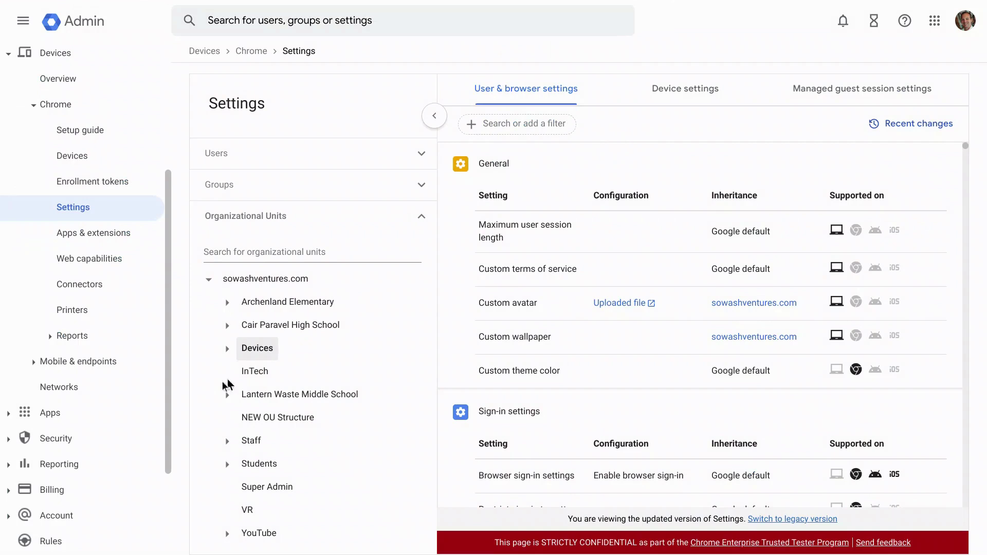
{"action": "mouse_move", "coordinate": [261, 362]}
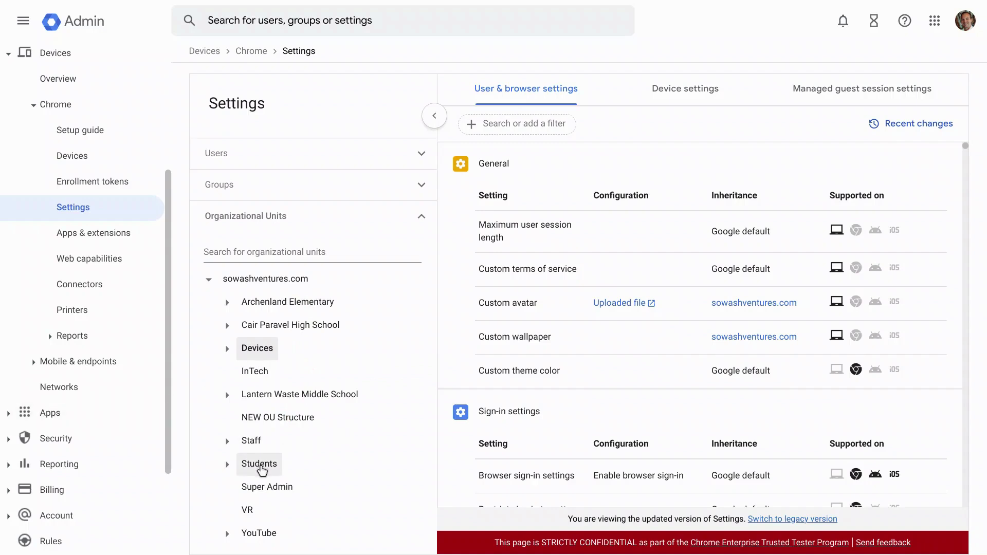
{"action": "left_click", "coordinate": [259, 464]}
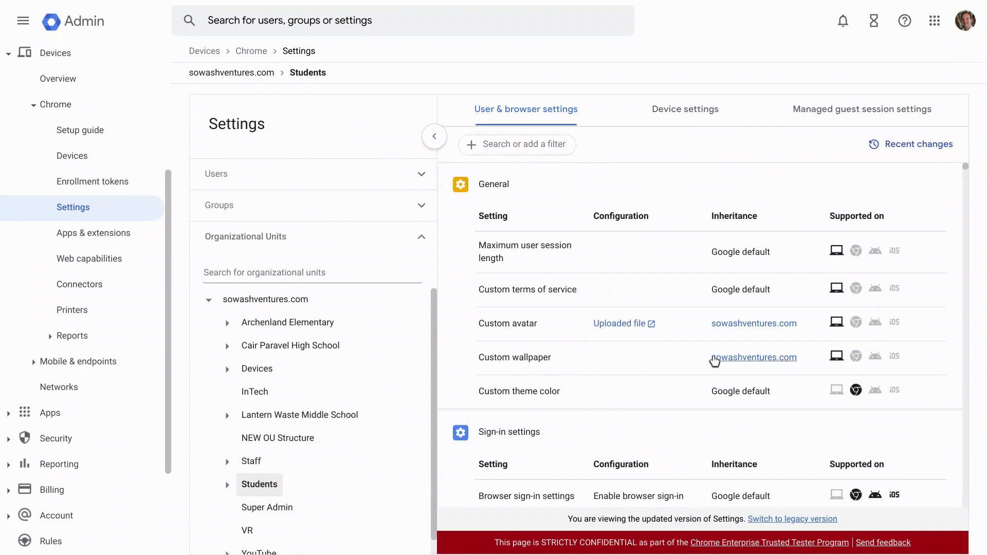
Search the page for 'accessibility', correcting the misspelled first attempt
{"action": "scroll", "coordinate": [715, 359], "scroll_direction": "down", "scroll_amount": 3}
{"action": "scroll", "coordinate": [715, 360], "scroll_direction": "down", "scroll_amount": 1}
{"action": "key", "text": "ctrl+f"}
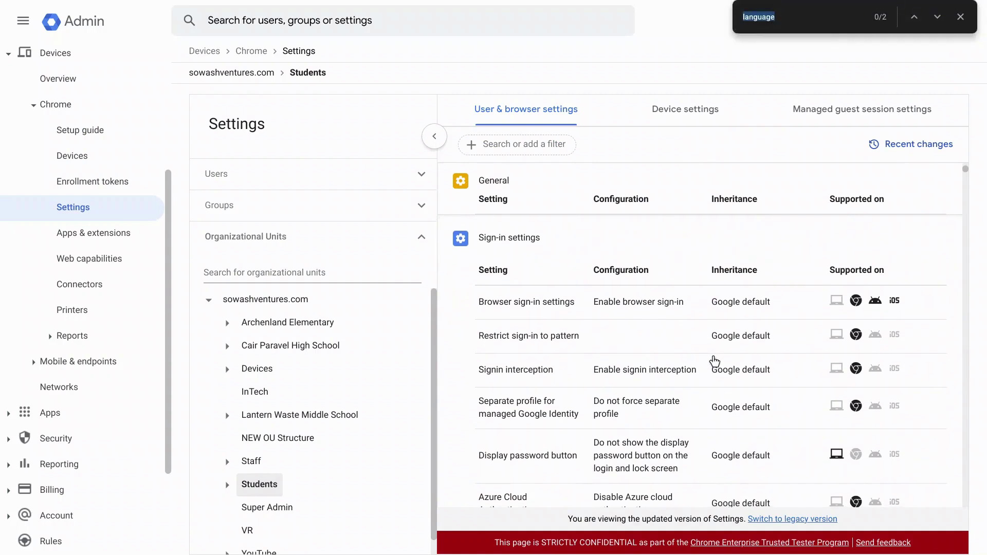
{"action": "type", "text": "ac"}
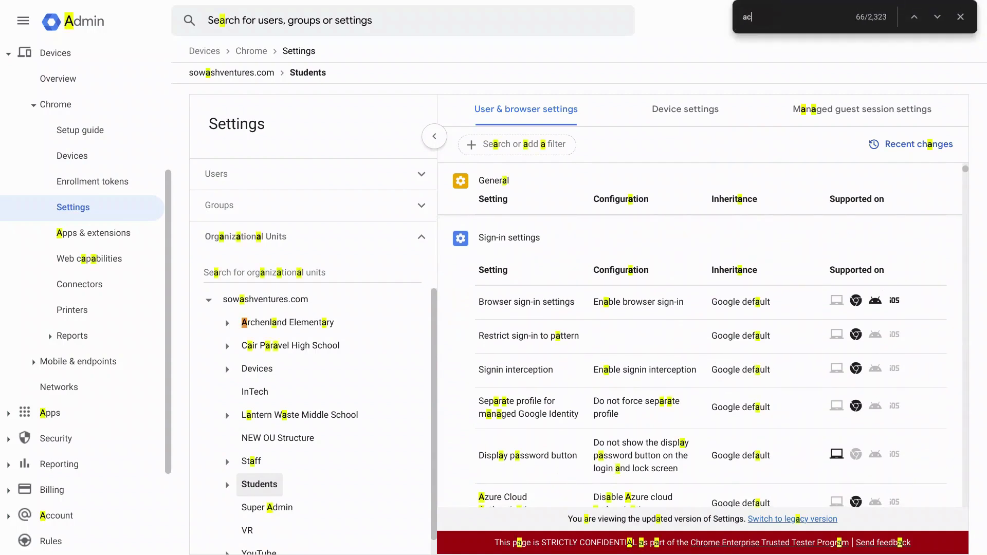
{"action": "type", "text": "essibility"}
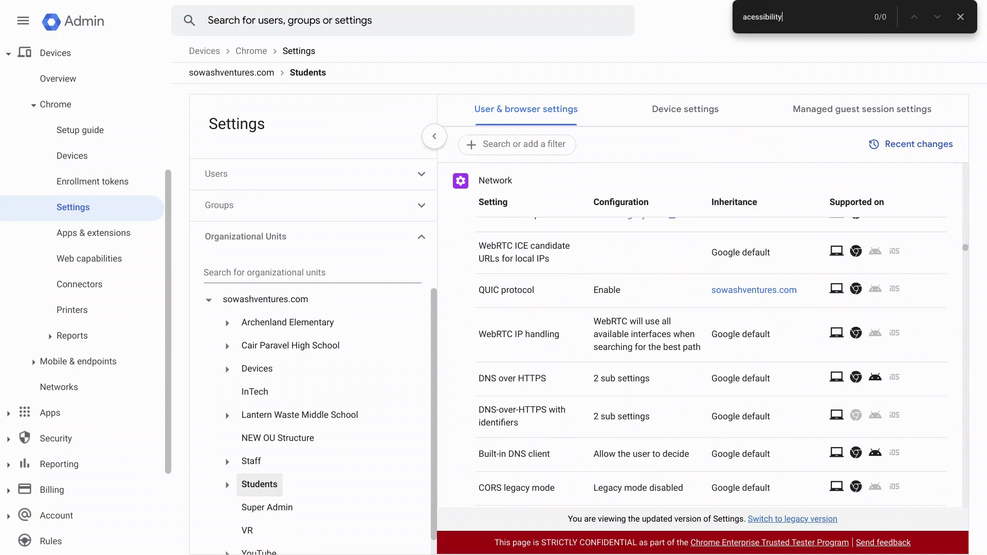
{"action": "key", "text": "ctrl+a"}
{"action": "key", "text": "BackSpace"}
{"action": "type", "text": "accessibility"}
Scroll down to the Students Accessibility section, including the system tray menu row
{"action": "scroll", "coordinate": [602, 364], "scroll_direction": "down", "scroll_amount": 3}
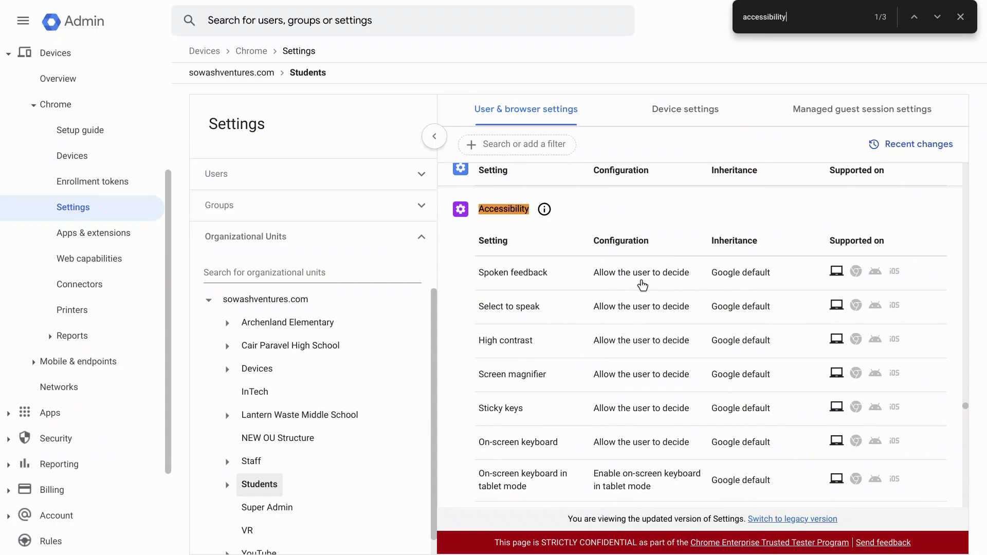
{"action": "scroll", "coordinate": [642, 286], "scroll_direction": "down", "scroll_amount": 2}
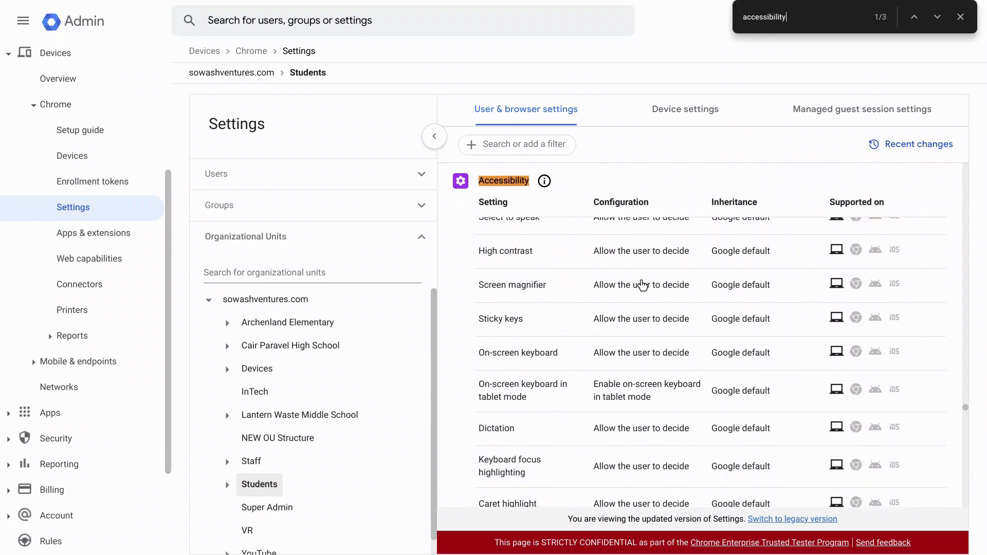
{"action": "scroll", "coordinate": [642, 285], "scroll_direction": "down", "scroll_amount": 5}
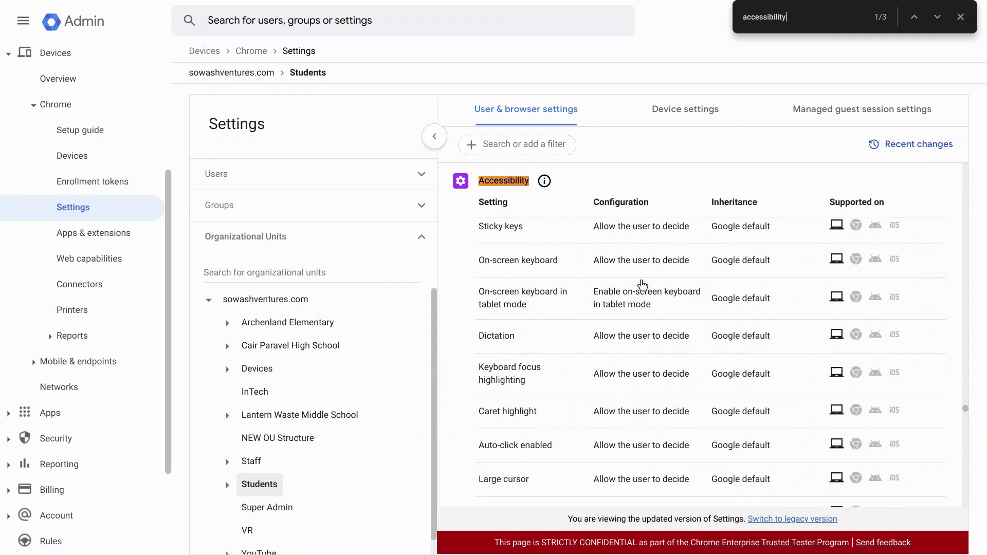
{"action": "scroll", "coordinate": [642, 285], "scroll_direction": "down", "scroll_amount": 4}
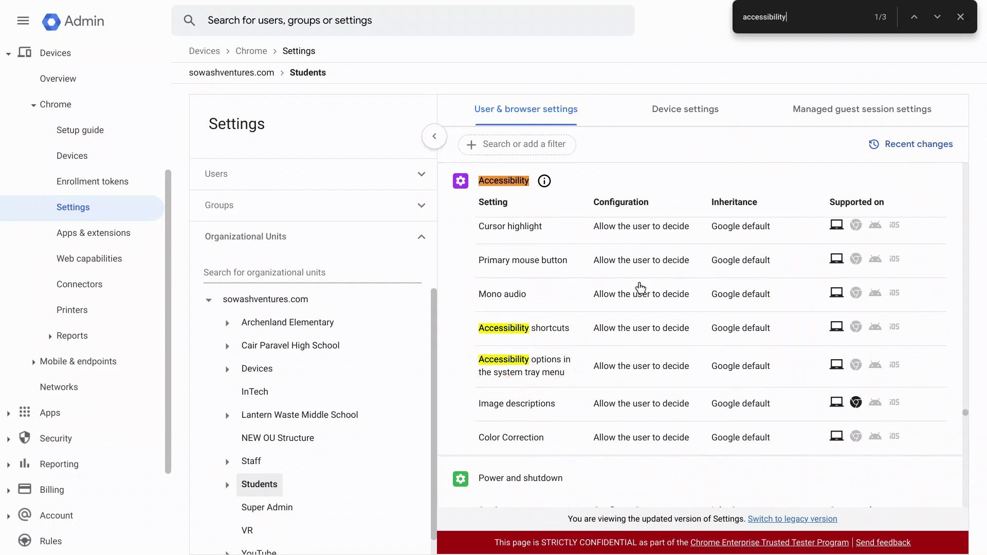
Set Students to 'Show accessibility options in the system tray menu', then bring up ChromeOS quick settings
{"action": "left_click", "coordinate": [623, 376]}
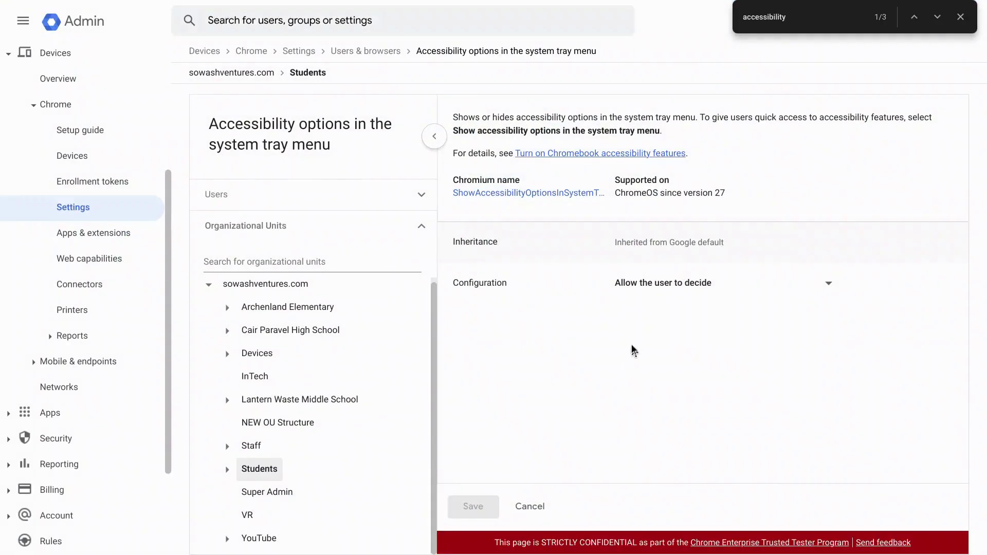
{"action": "left_click", "coordinate": [651, 287]}
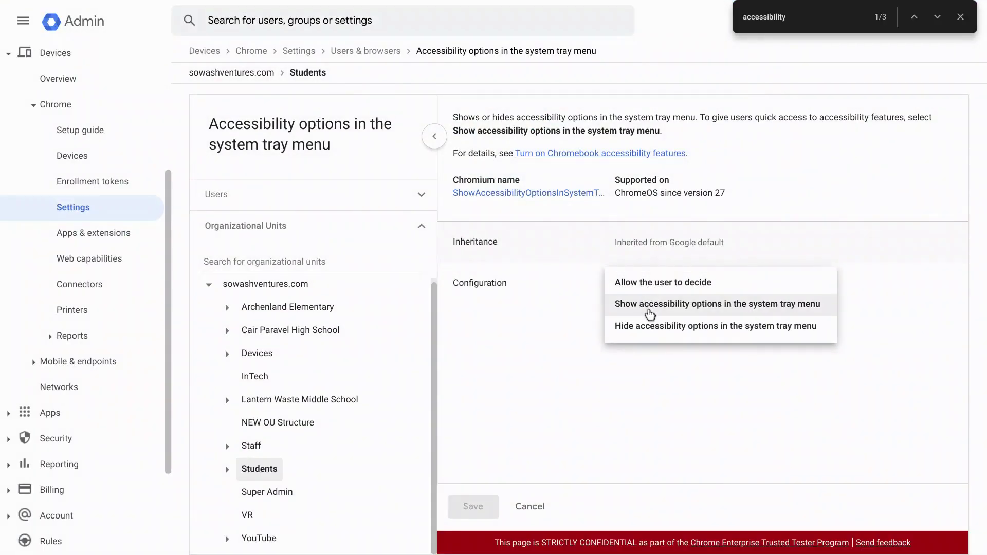
{"action": "left_click", "coordinate": [650, 311]}
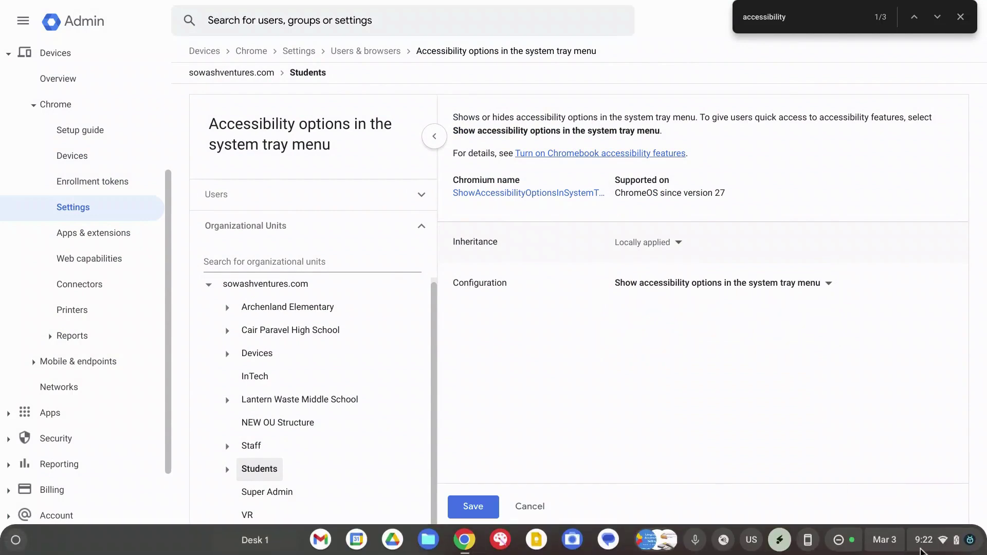
{"action": "left_click", "coordinate": [923, 545]}
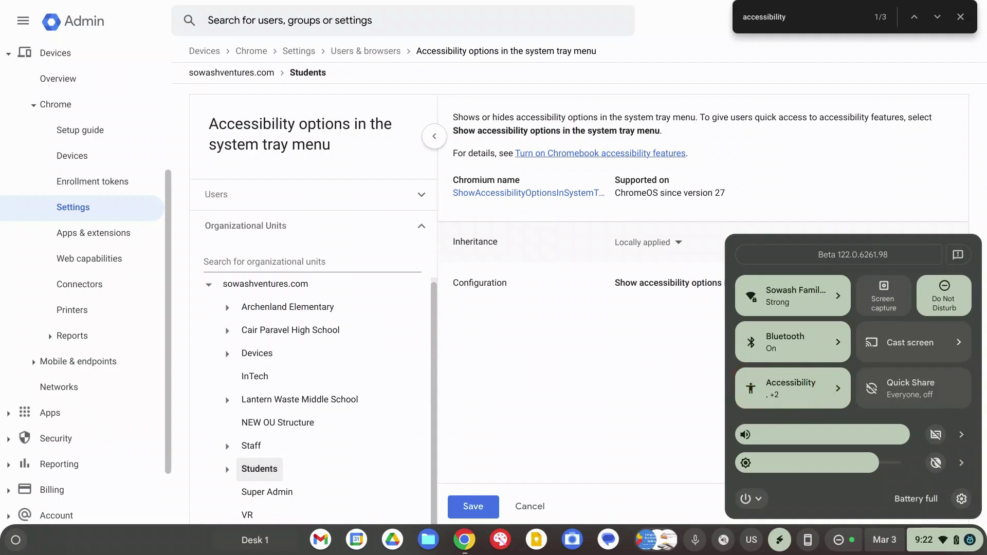
Review the Accessibility feature toggles in ChromeOS quick settings, then go back to the main quick settings view
{"action": "left_click", "coordinate": [834, 393]}
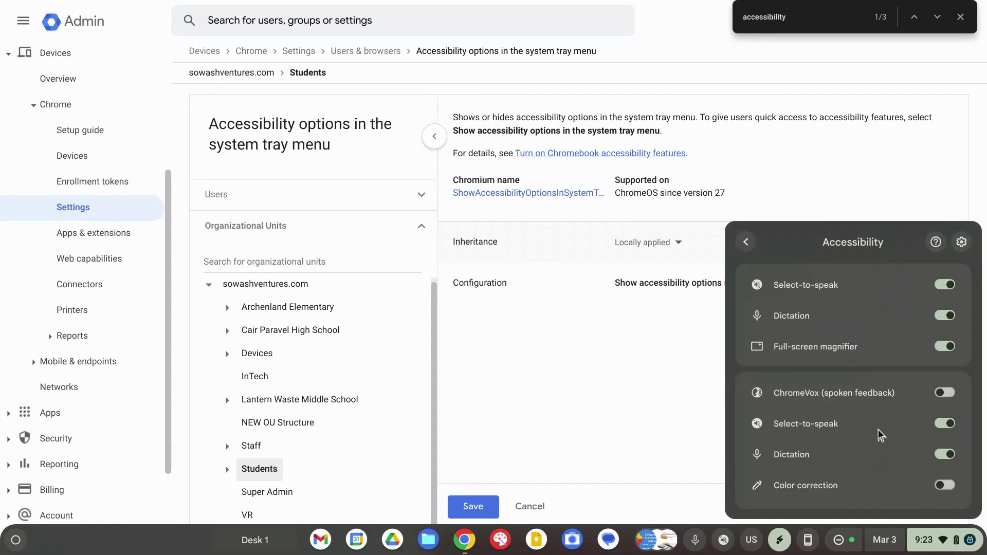
{"action": "left_click", "coordinate": [746, 242]}
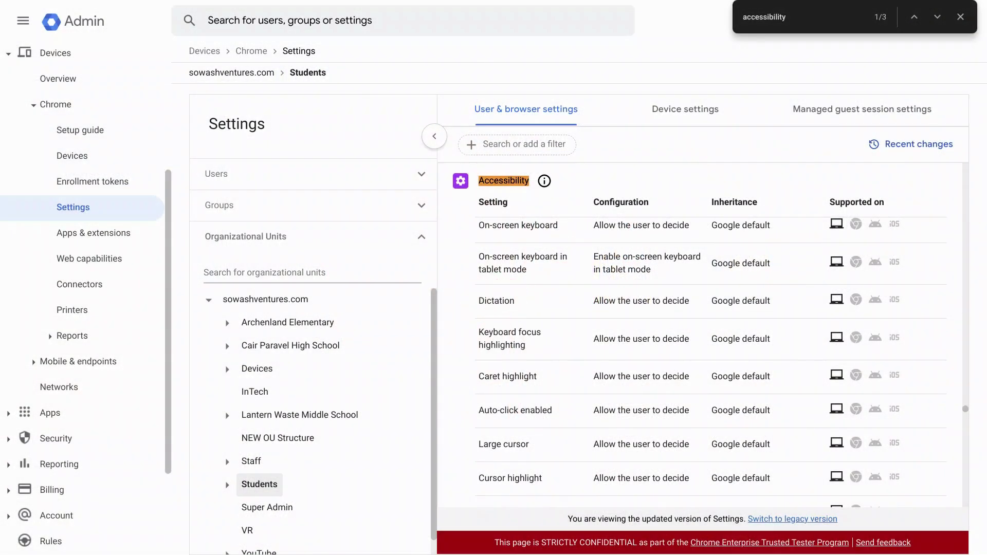
{"action": "mouse_move", "coordinate": [706, 553]}
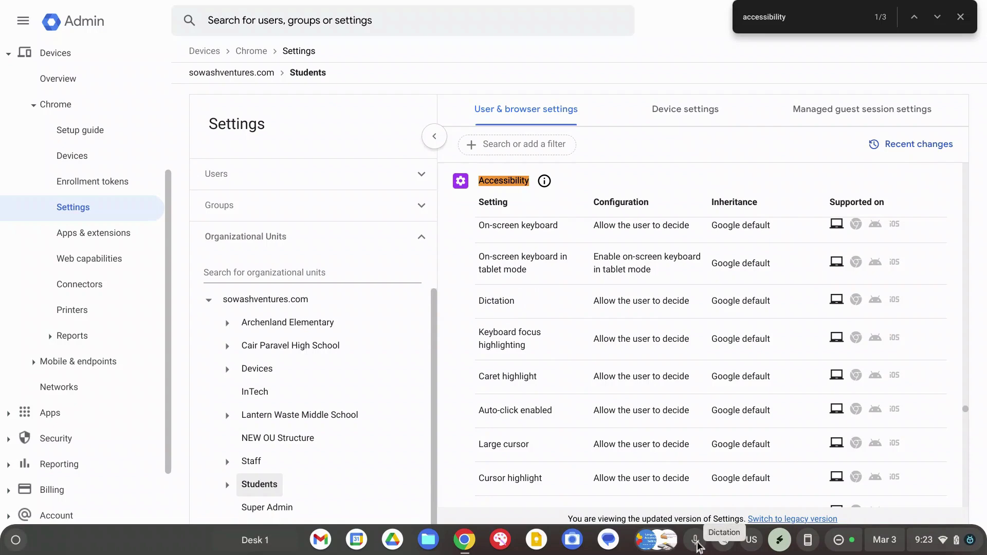
{"action": "scroll", "coordinate": [550, 282], "scroll_direction": "up", "scroll_amount": 3}
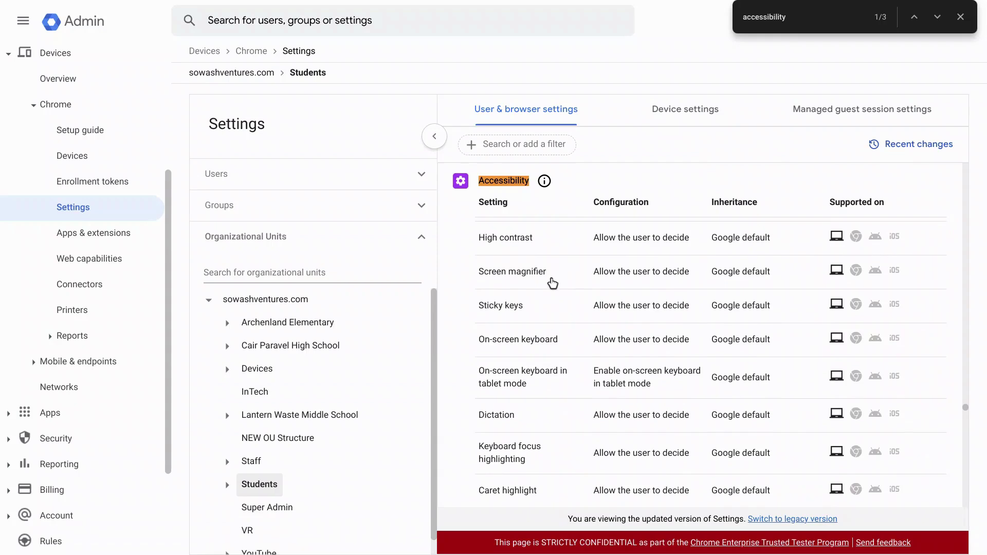
{"action": "scroll", "coordinate": [553, 282], "scroll_direction": "up", "scroll_amount": 2}
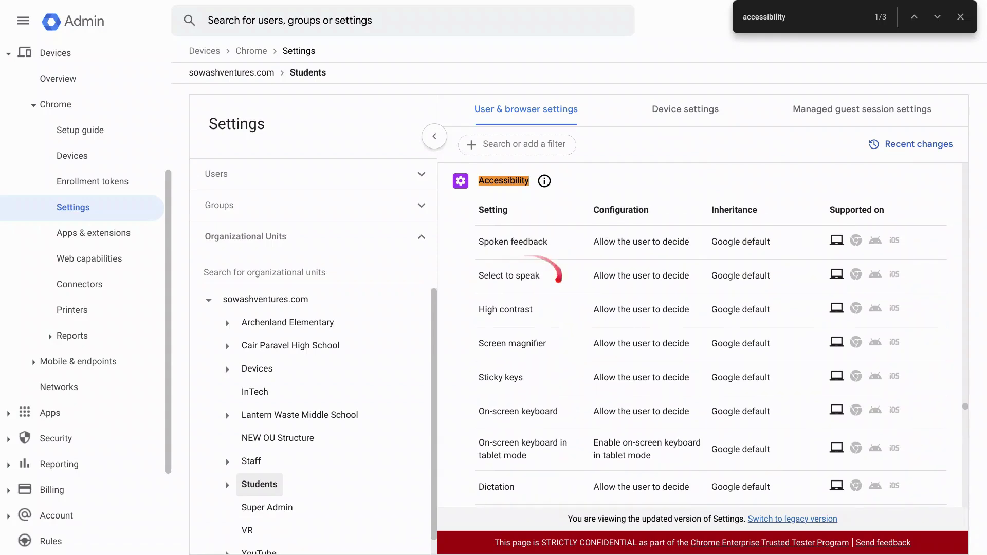